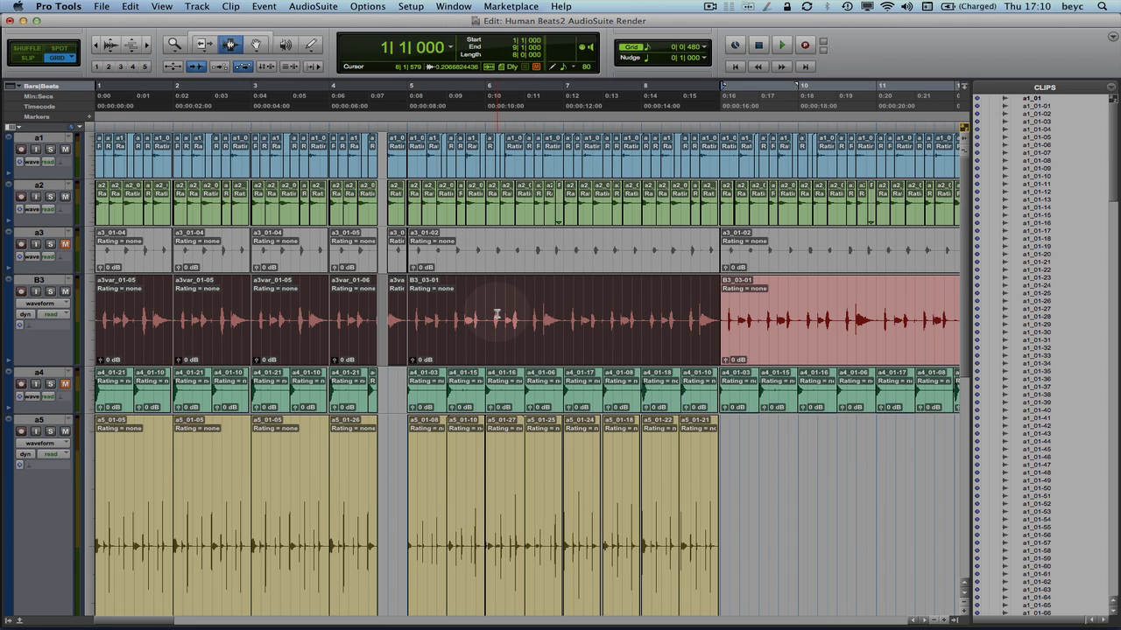
Play back the session, then select the whole B3_03-01 clip on track B3
key("space")
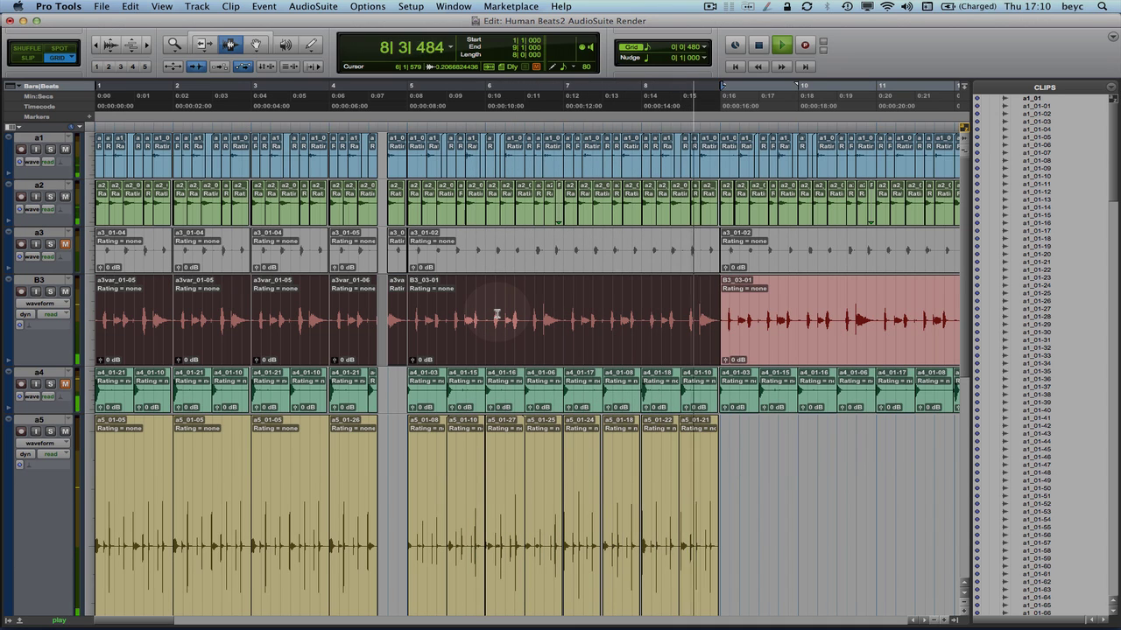
key("space")
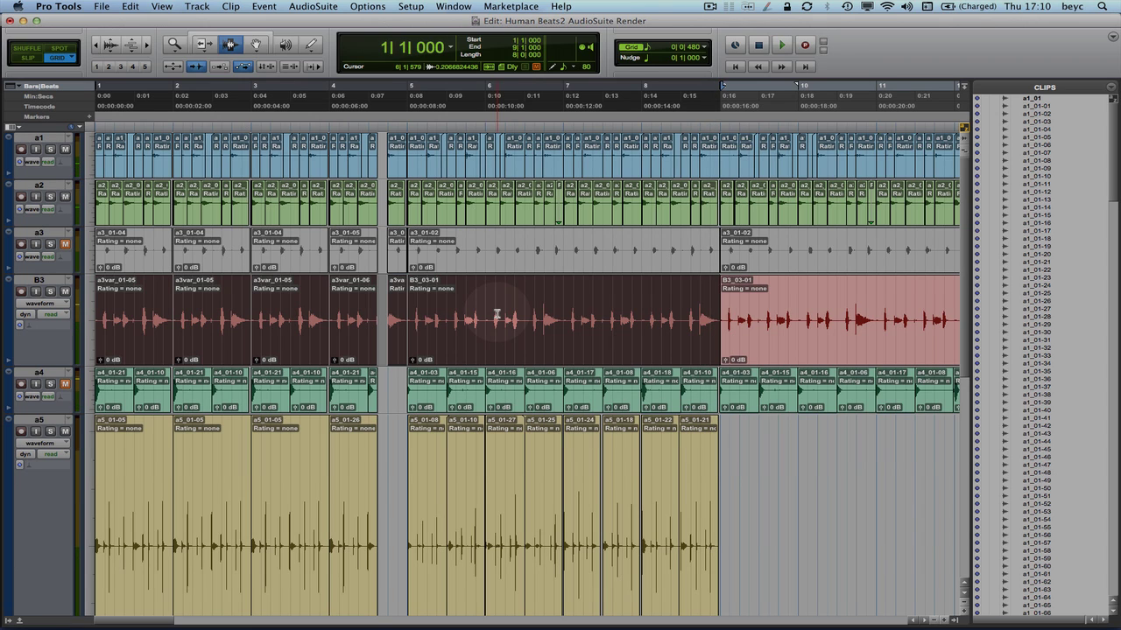
left_click(391, 401)
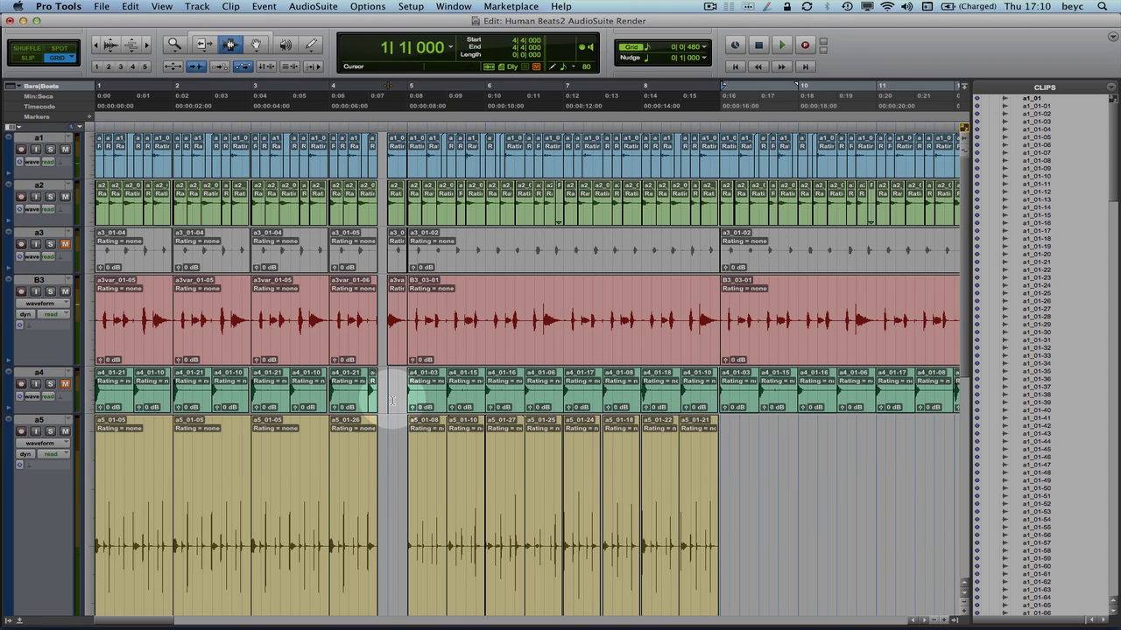
left_click_drag(389, 401, 407, 396)
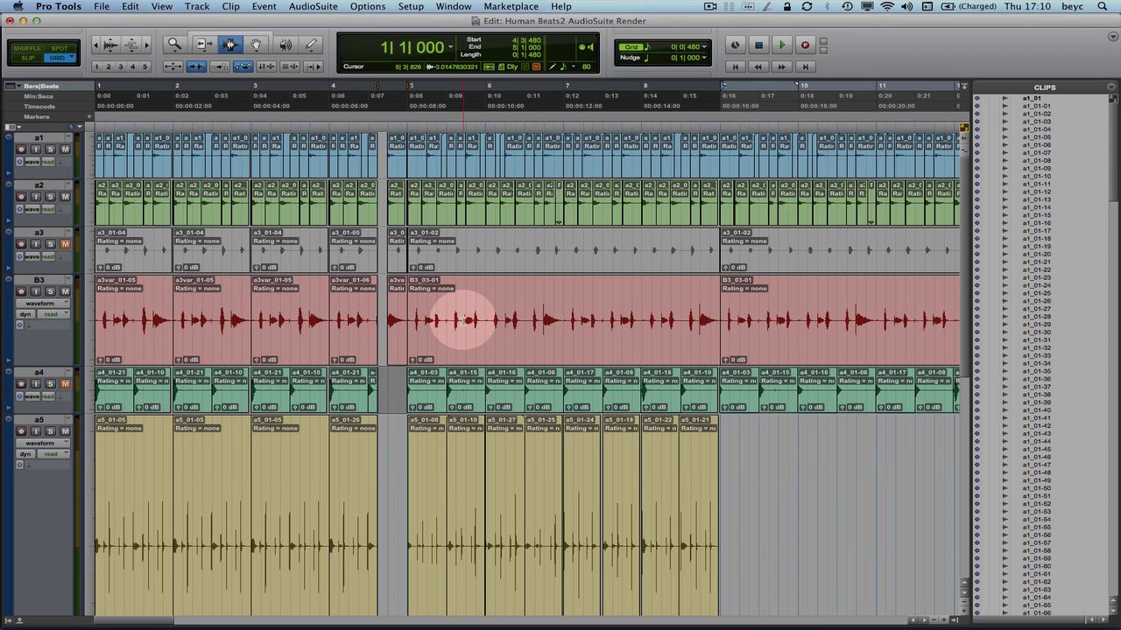
double_click(464, 320)
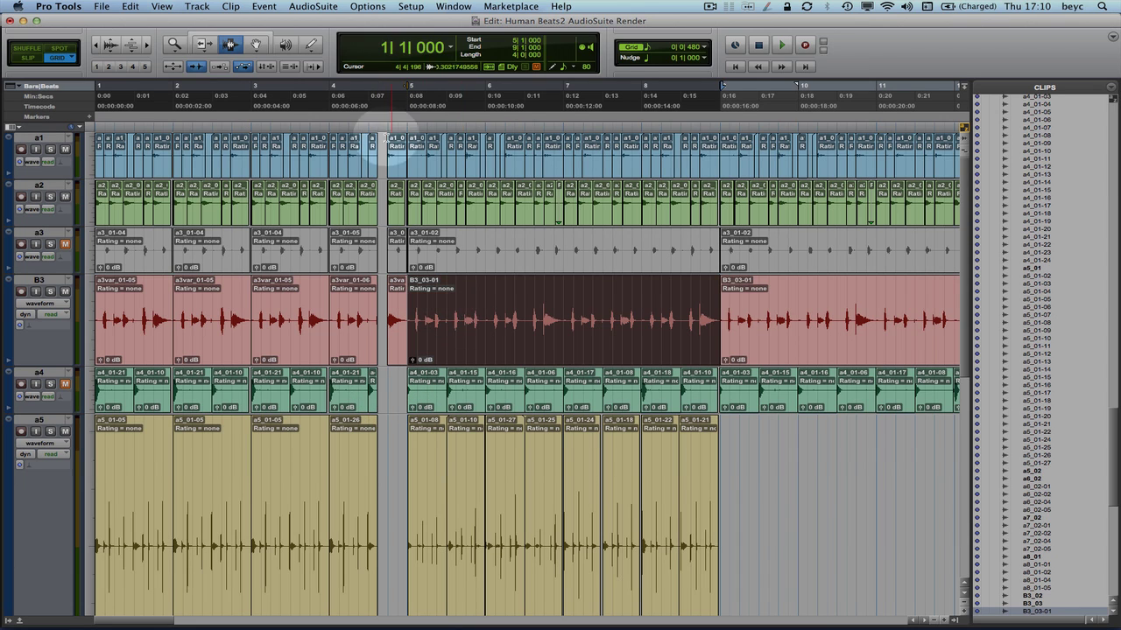
Bring up the AudioSuite Other > Reverse plug-in for the selected clip
left_click(329, 7)
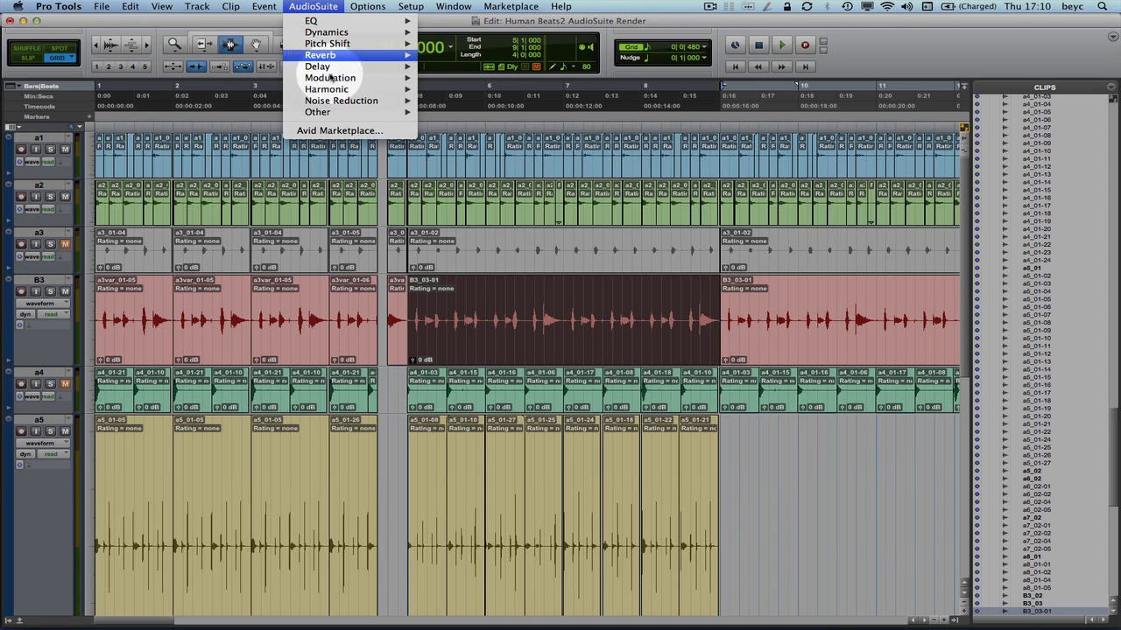
mouse_move(350, 112)
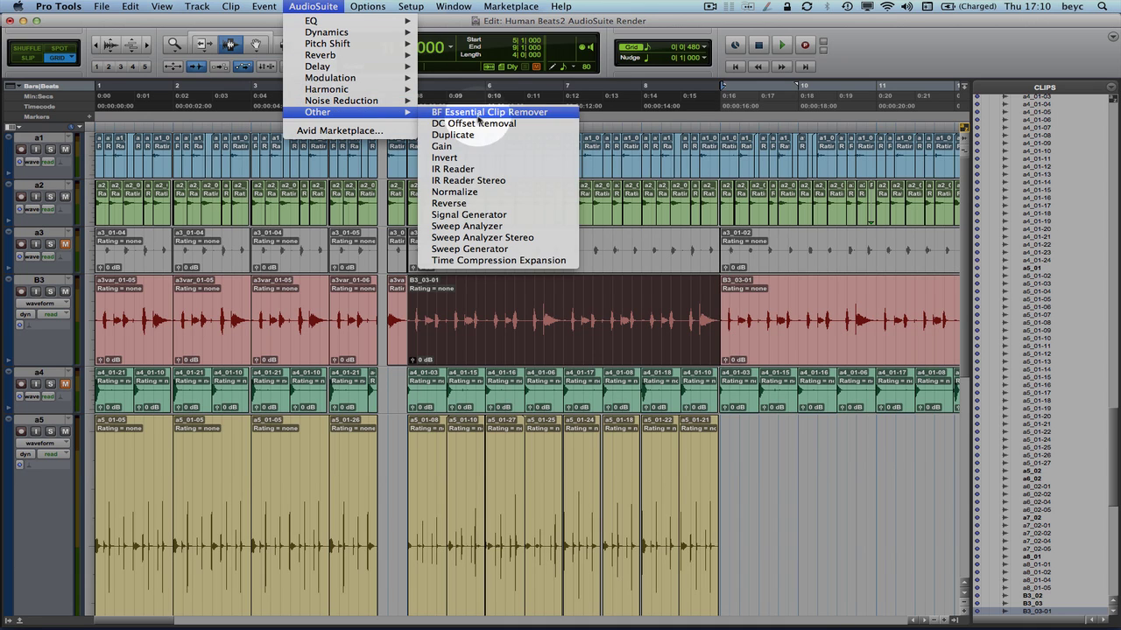
left_click(475, 206)
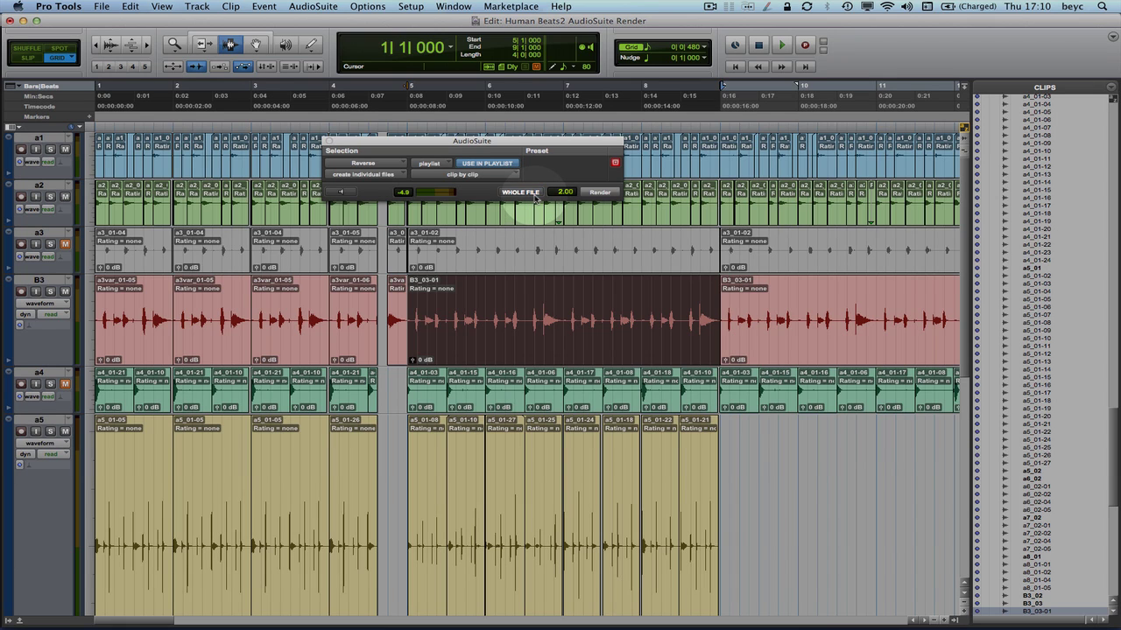
Set the Reverse handle length to 2.00 and render the clip as B3-RVRS_04-02
left_click(562, 194)
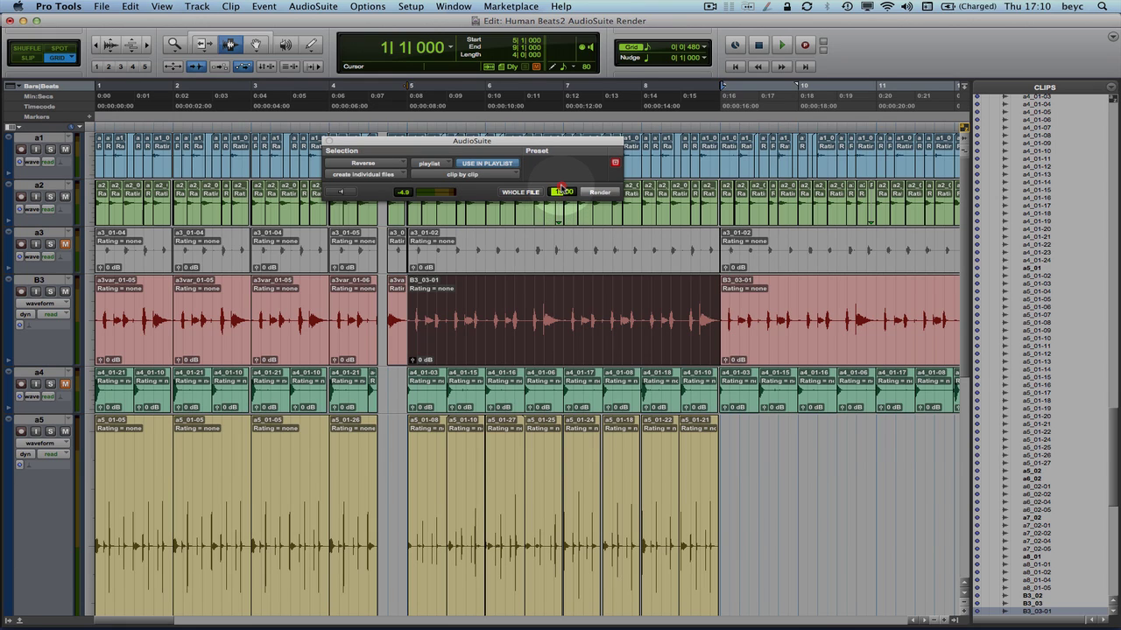
type("8")
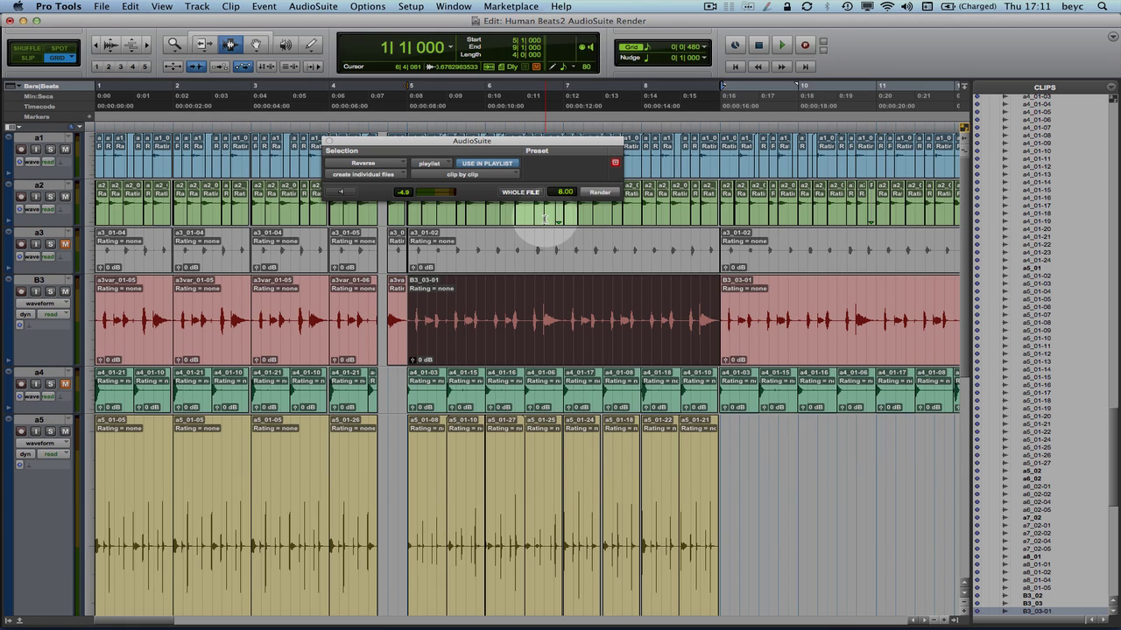
left_click(559, 192)
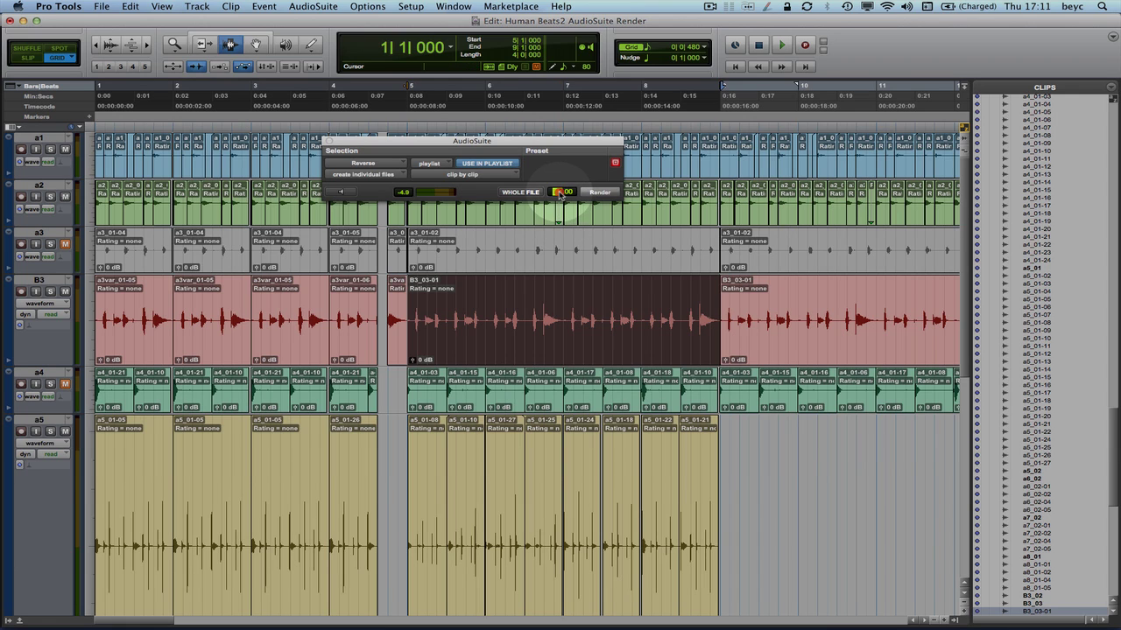
left_click_drag(560, 195, 580, 194)
left_click(591, 194)
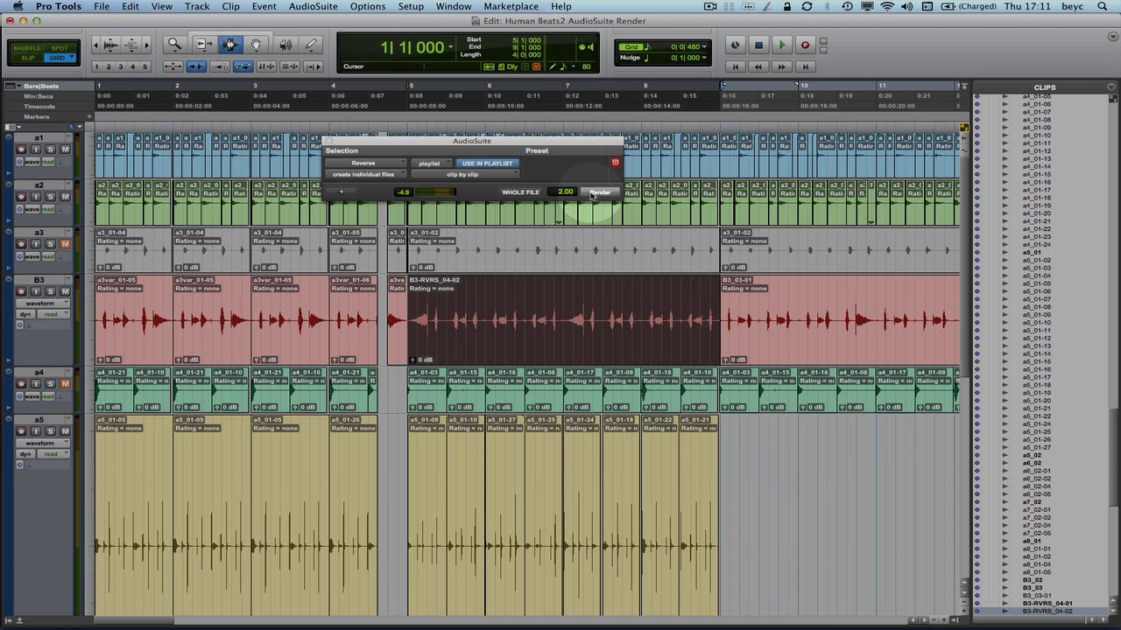
key("space")
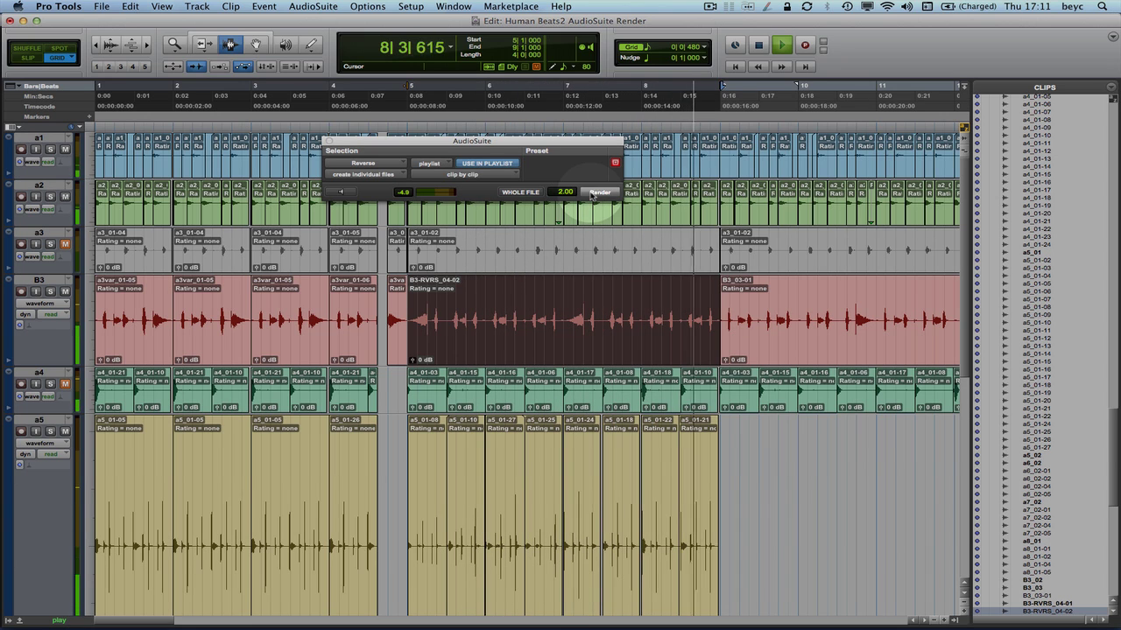
key("space")
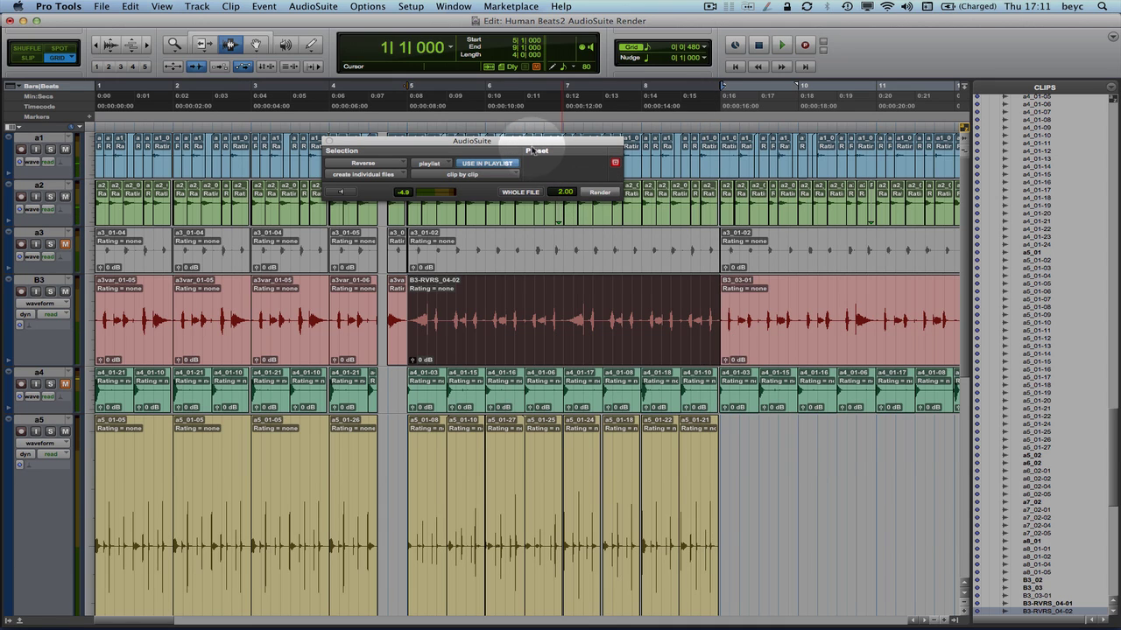
Stretch the reversed clip into the next bar and select the whole B3-RVRS_04-02 clip
left_click_drag(529, 143, 582, 167)
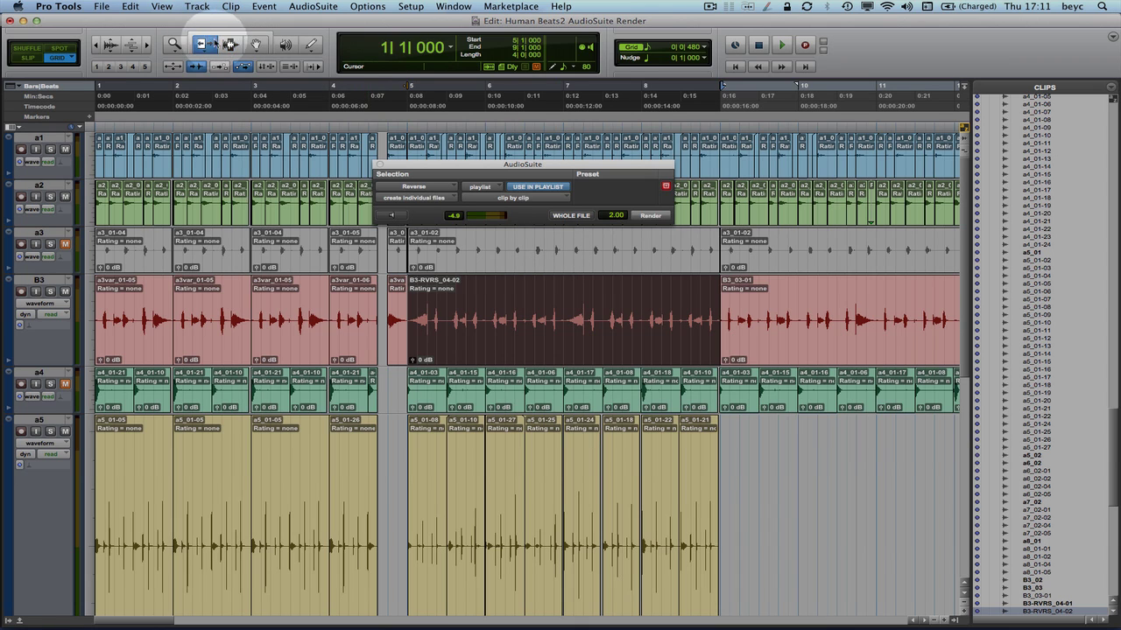
left_click_drag(719, 323, 818, 336)
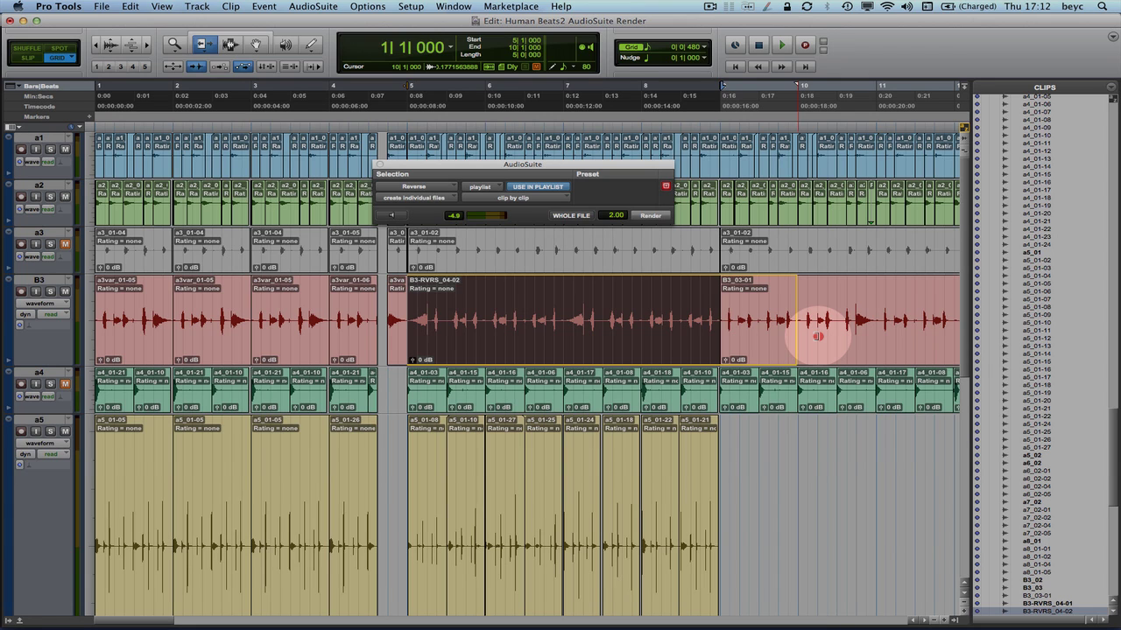
left_click(707, 333)
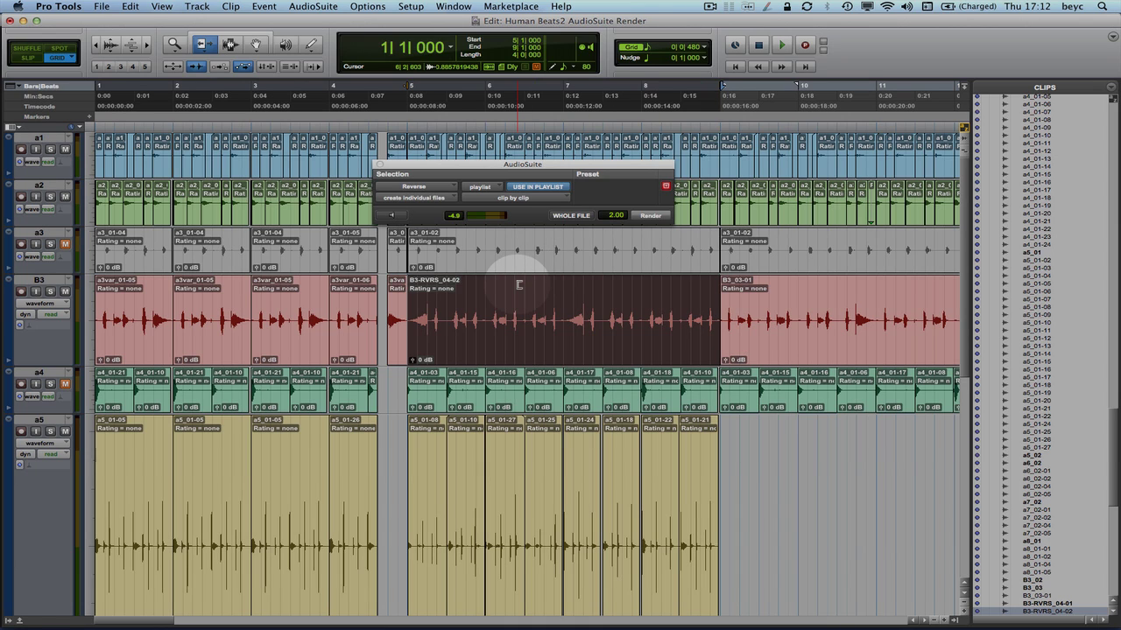
Undo the last render with Cmd+Z and trim the reversed B3 clip's end past bar 9
key("super+z")
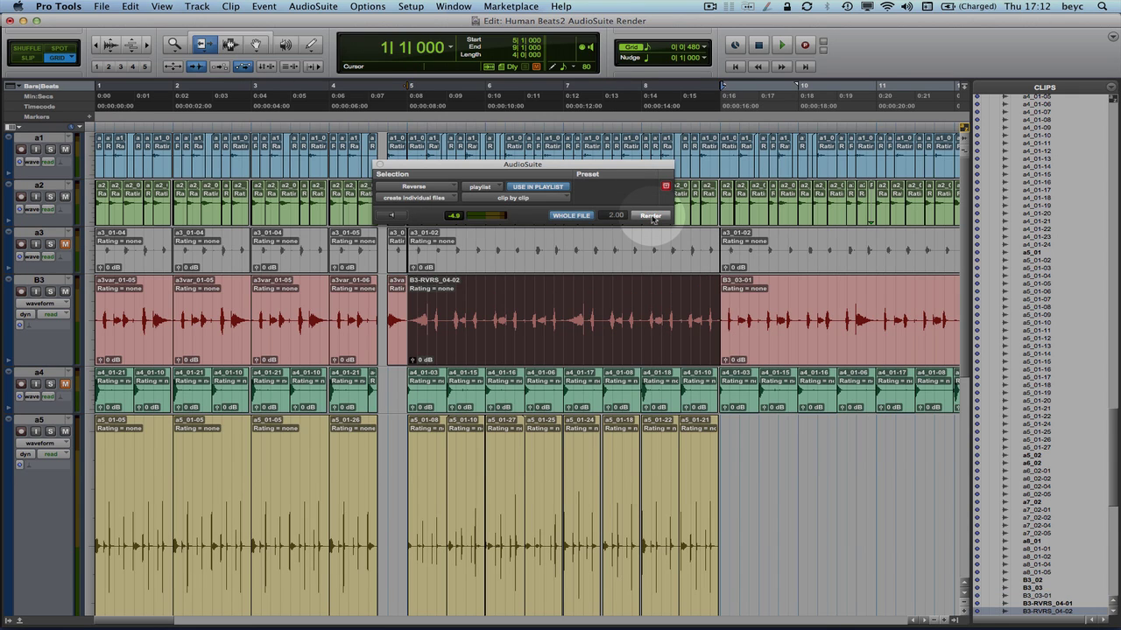
left_click_drag(716, 292, 967, 303)
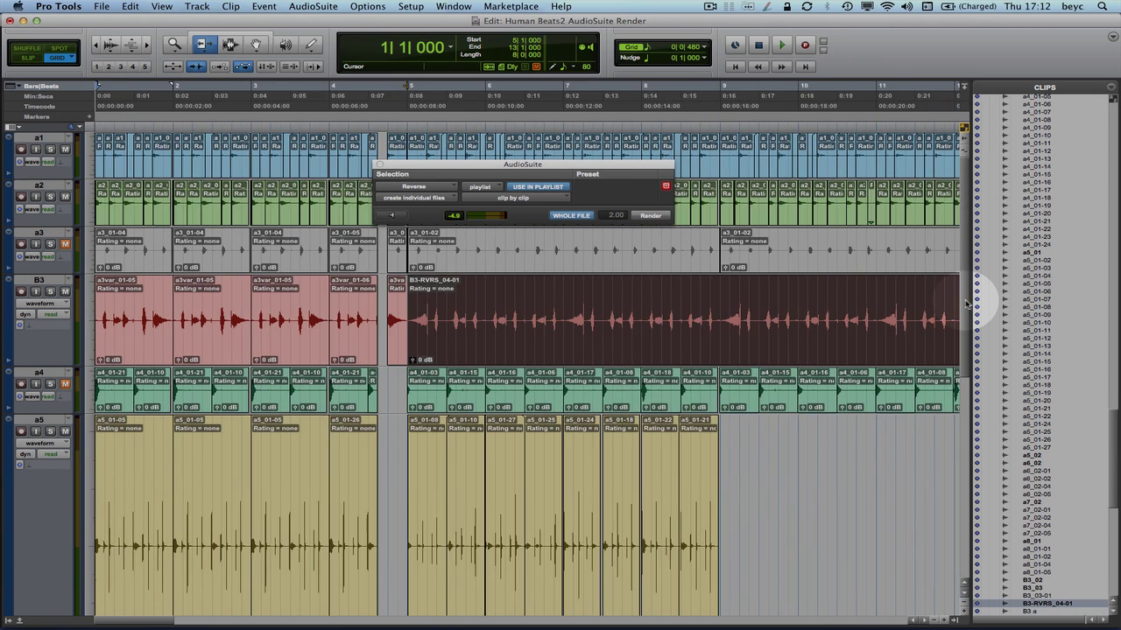
key("space")
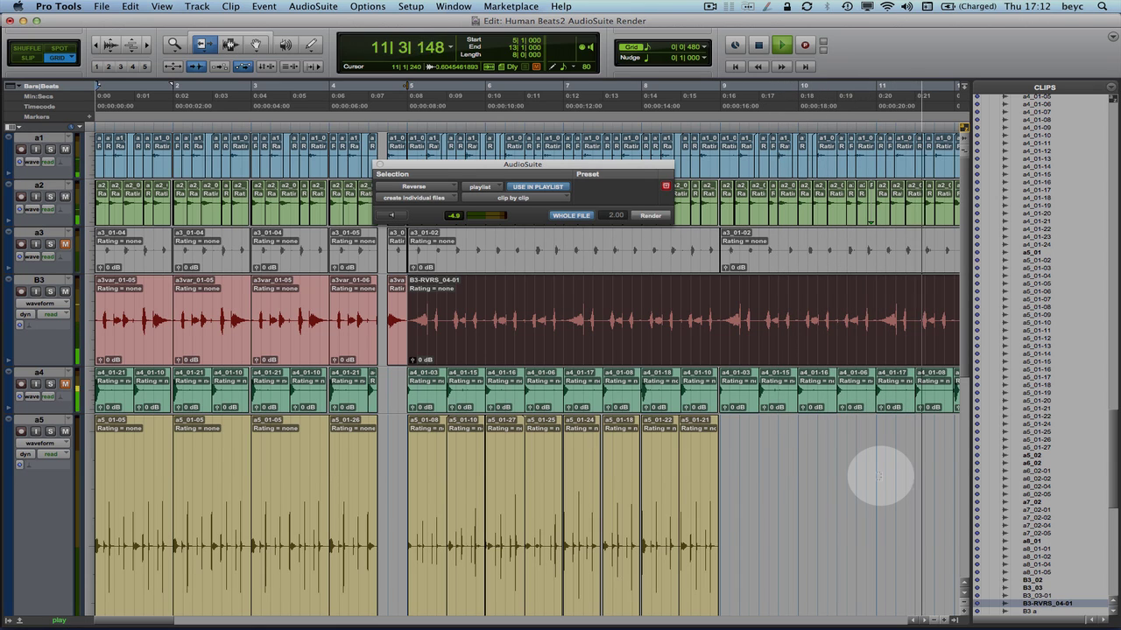
key("space")
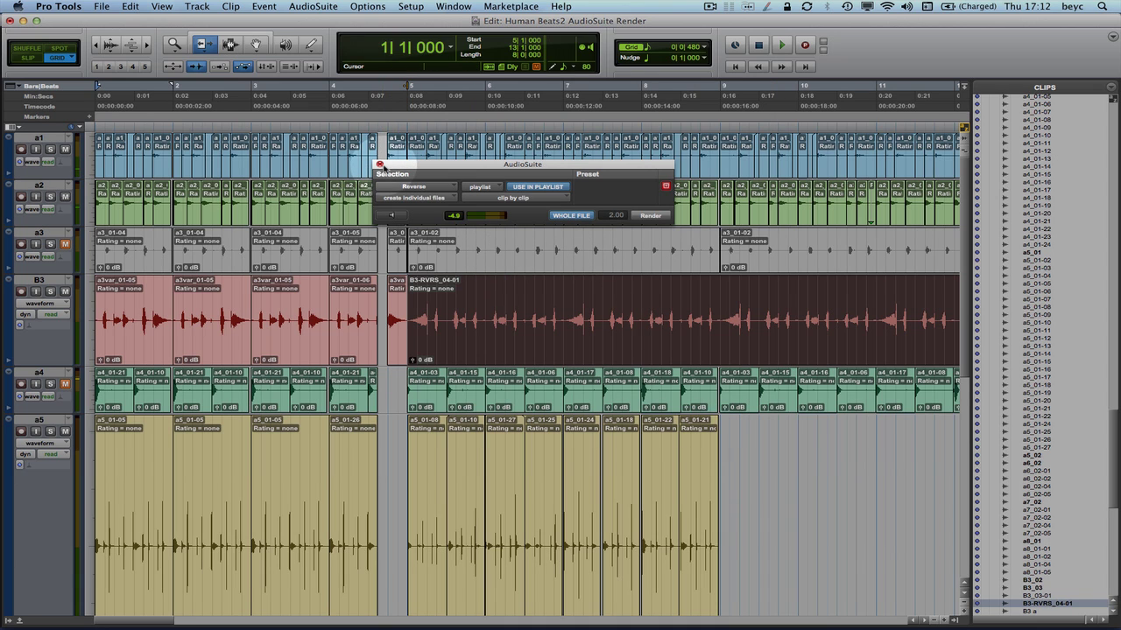
Reopen the AudioSuite Other > Reverse plug-in and bring up its Setup menu
left_click(379, 165)
left_click(313, 6)
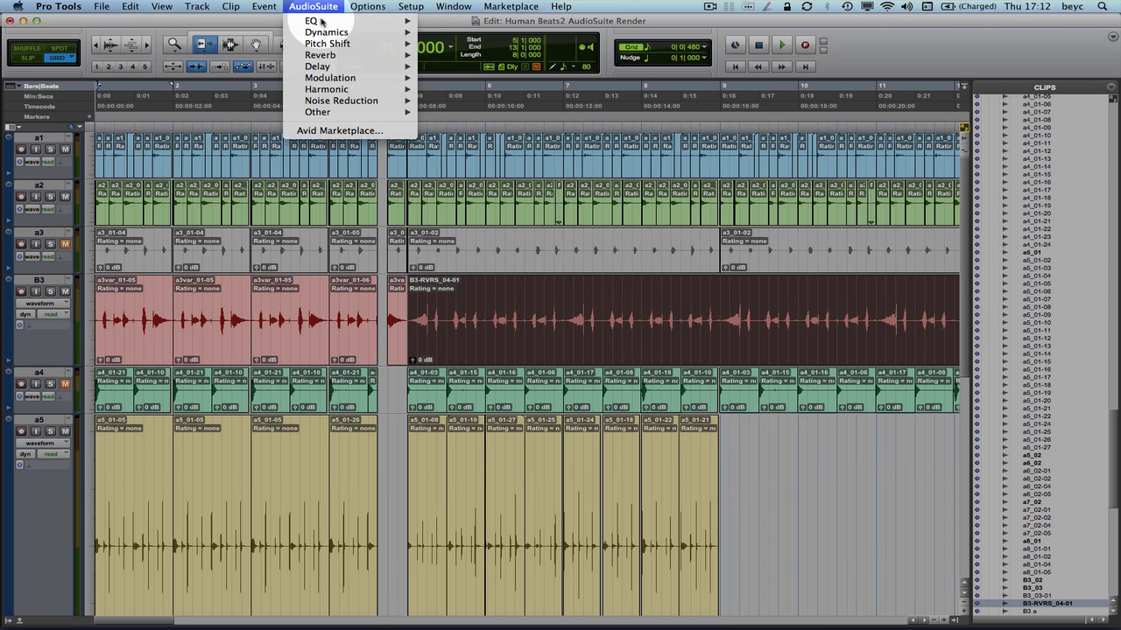
mouse_move(350, 112)
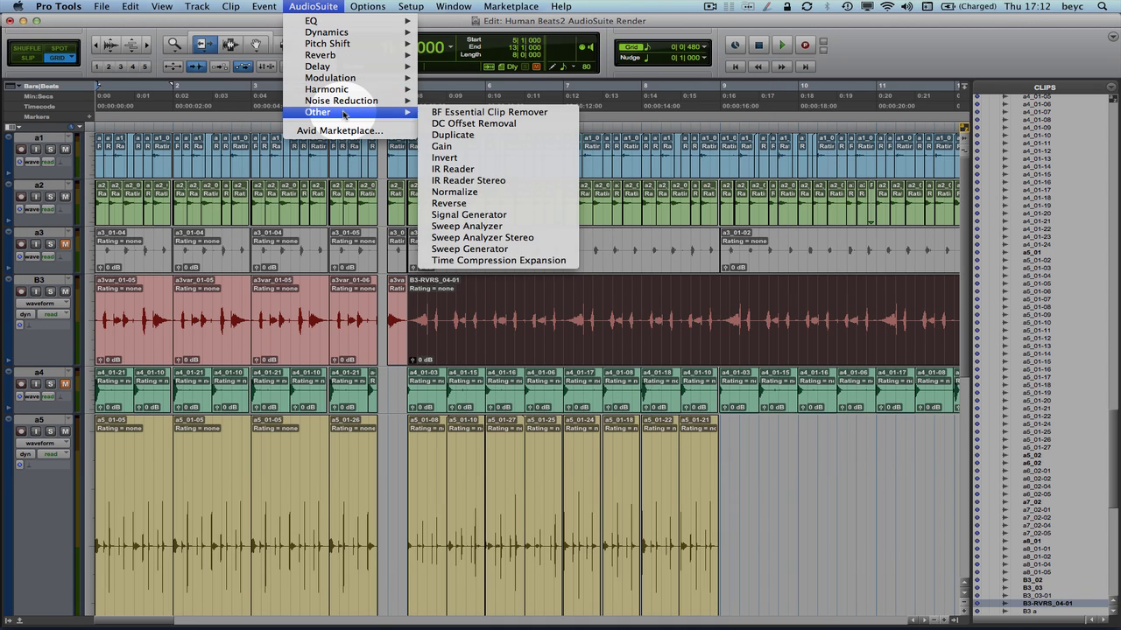
left_click(465, 204)
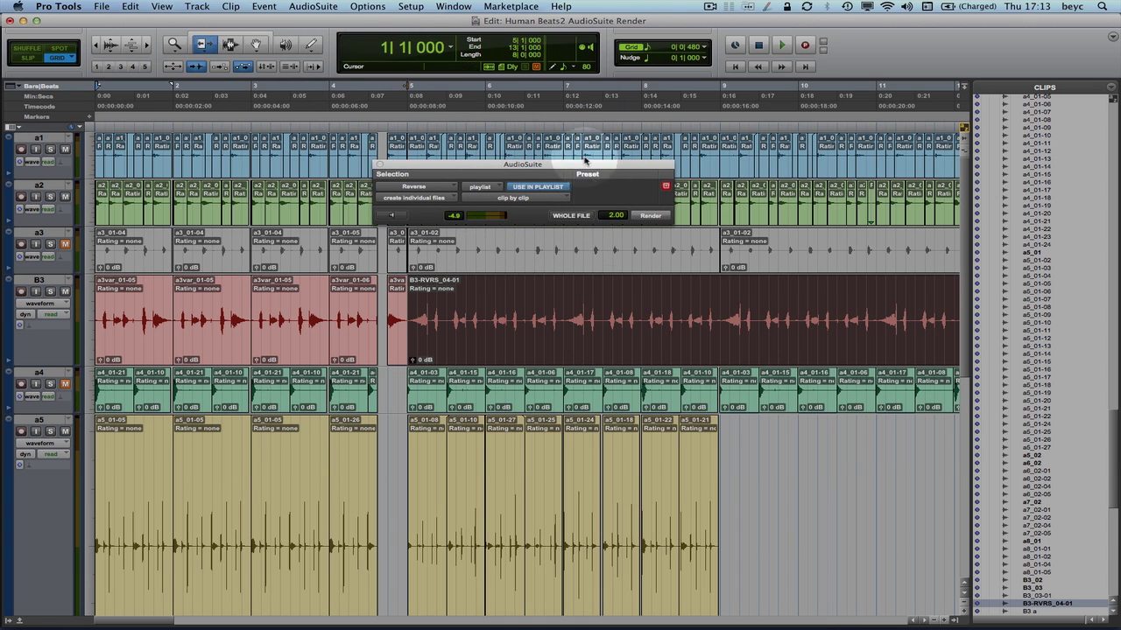
left_click(412, 6)
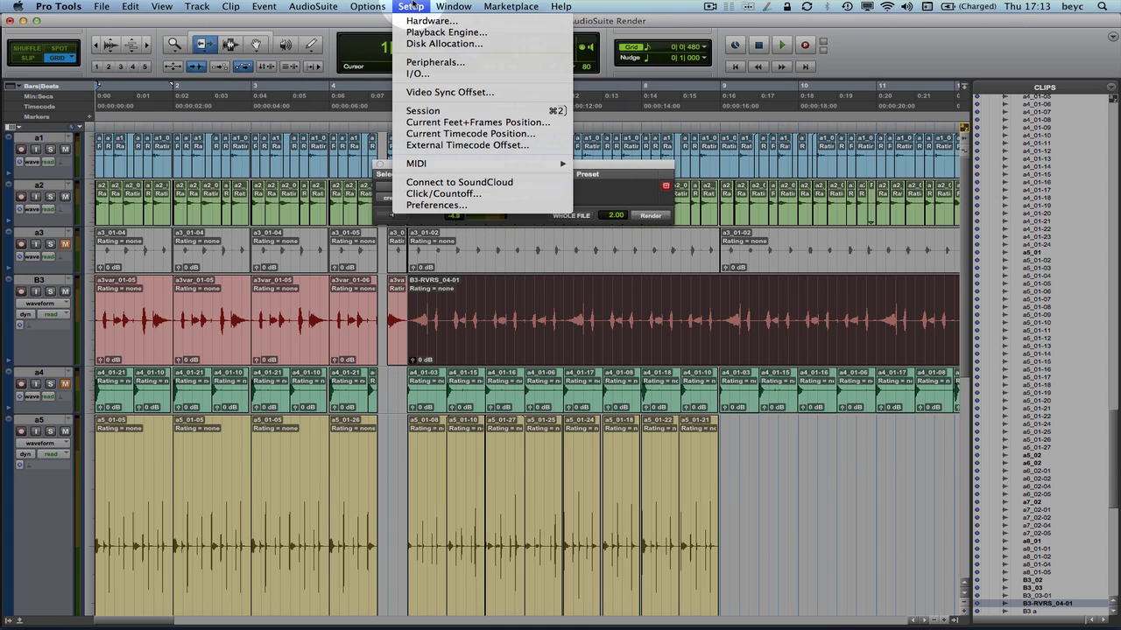
Set the Processing preference Default Handle Length to Whole File and confirm with OK
left_click(440, 206)
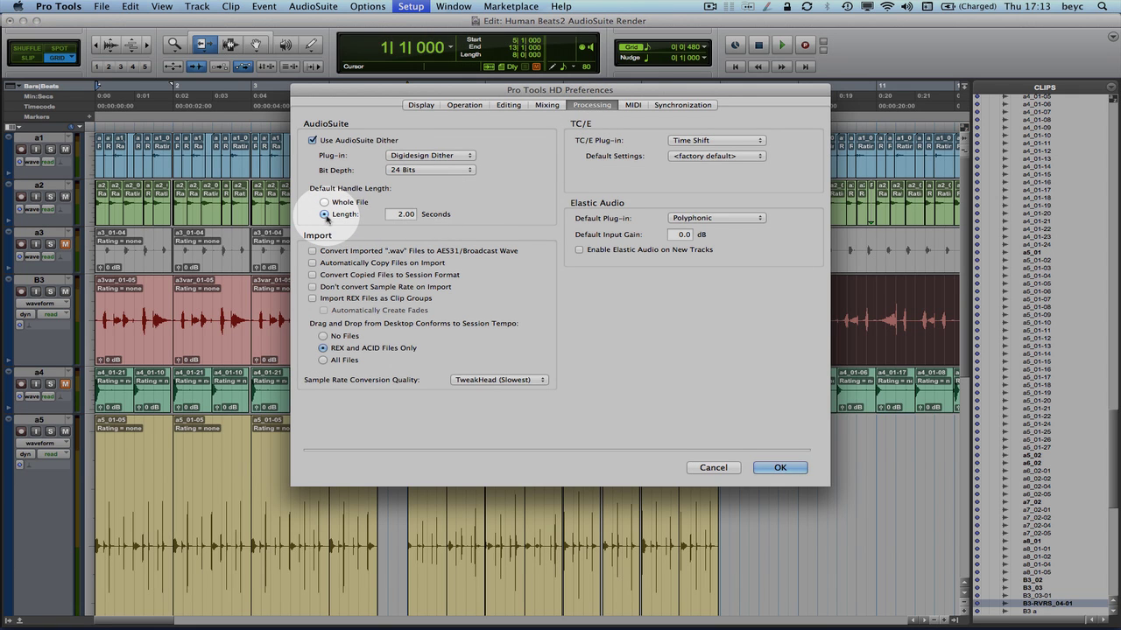
left_click(398, 214)
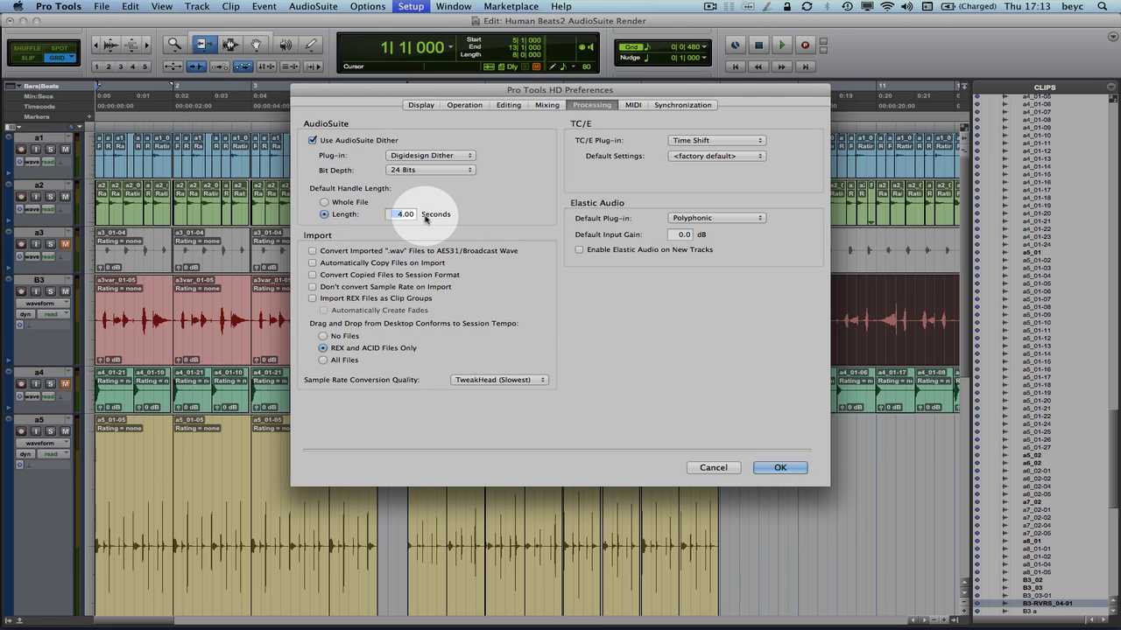
left_click(324, 202)
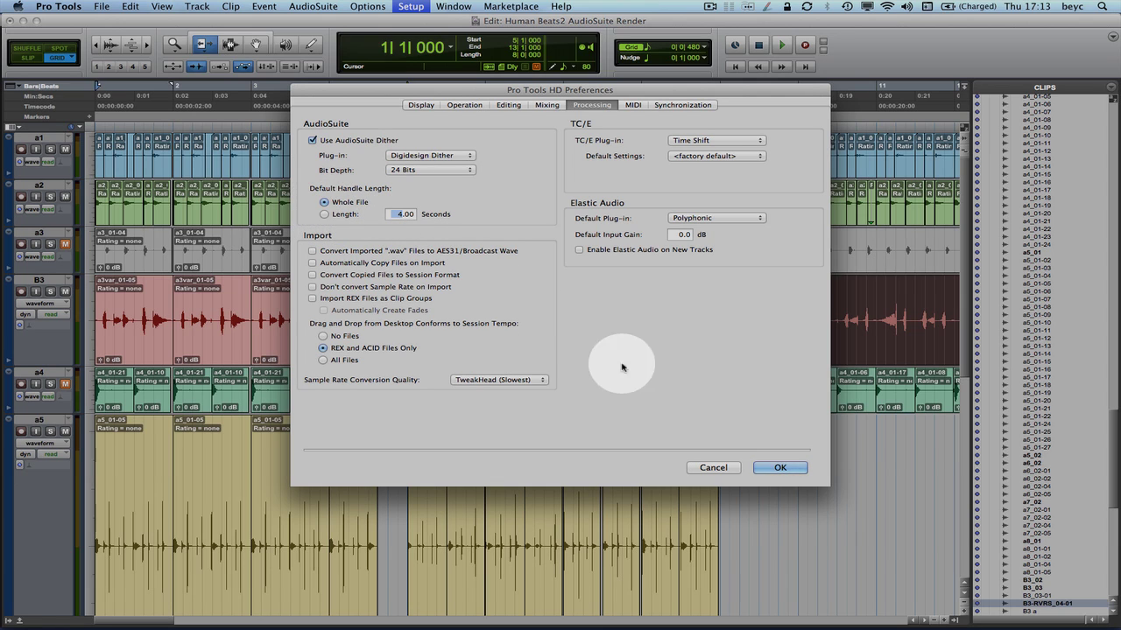
left_click(780, 467)
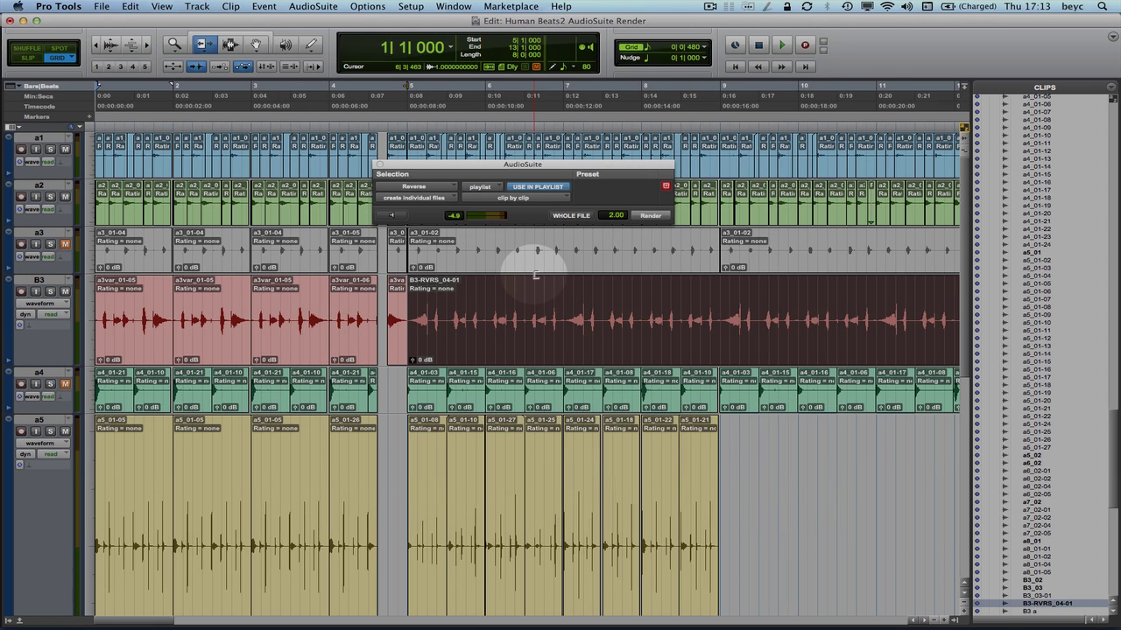
Close and reopen the Reverse plug-in so it loads Whole File with 4.00 handles
left_click(380, 165)
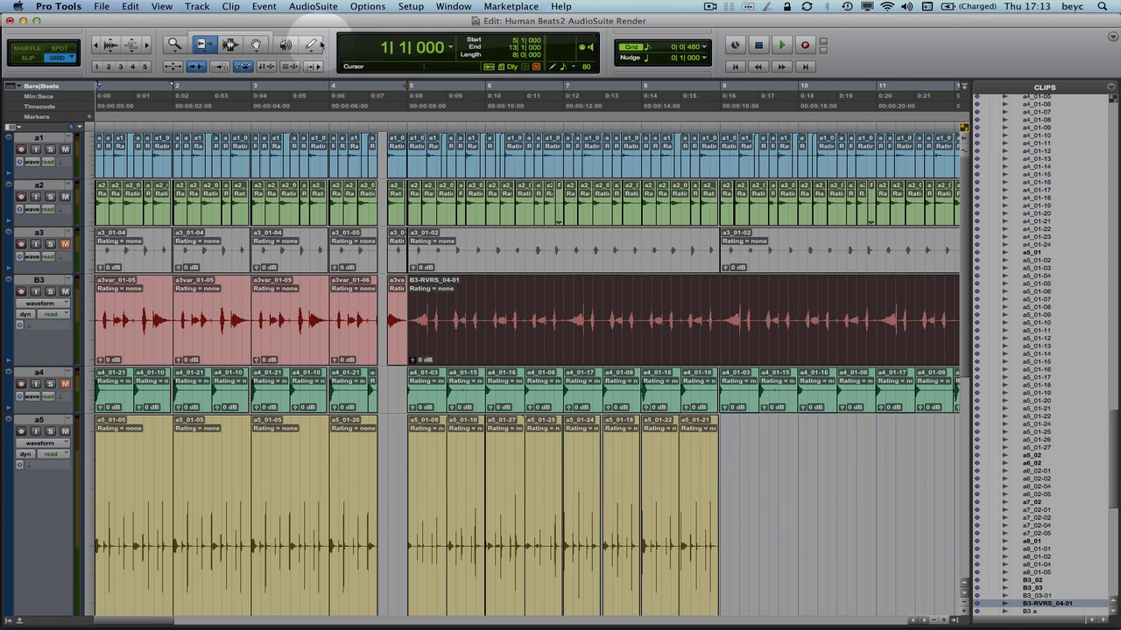
left_click(314, 6)
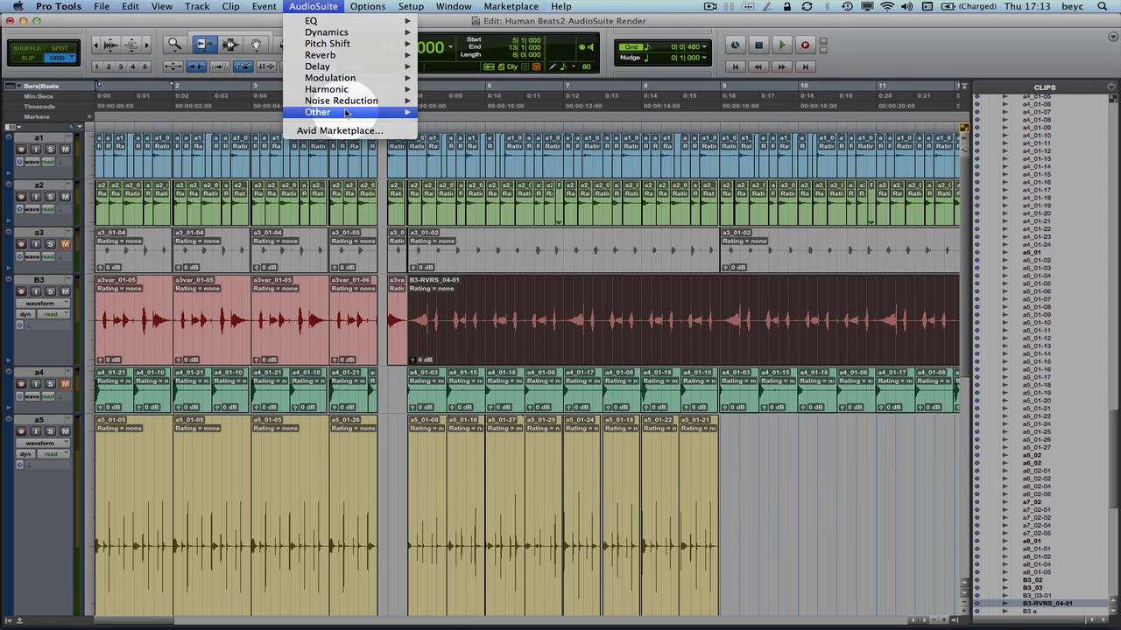
mouse_move(346, 113)
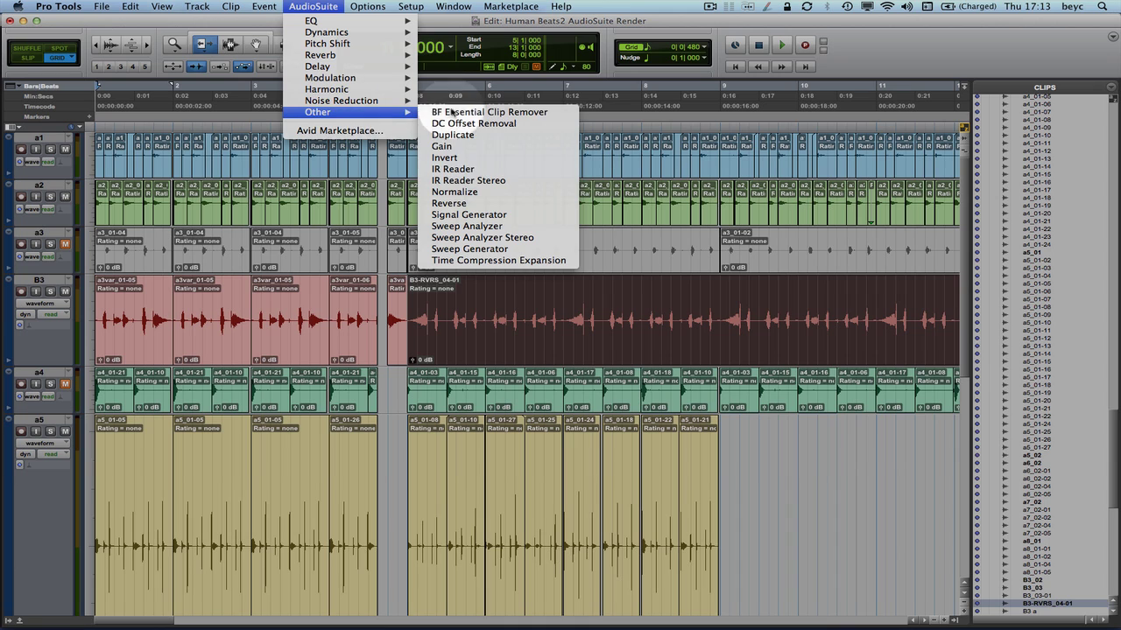
left_click(486, 204)
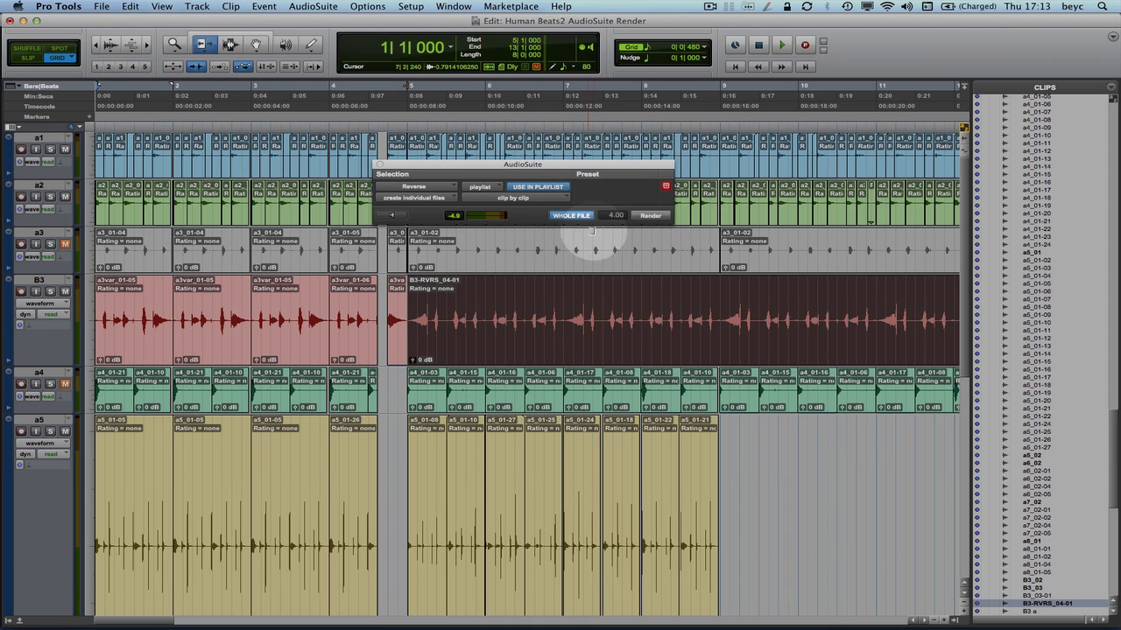